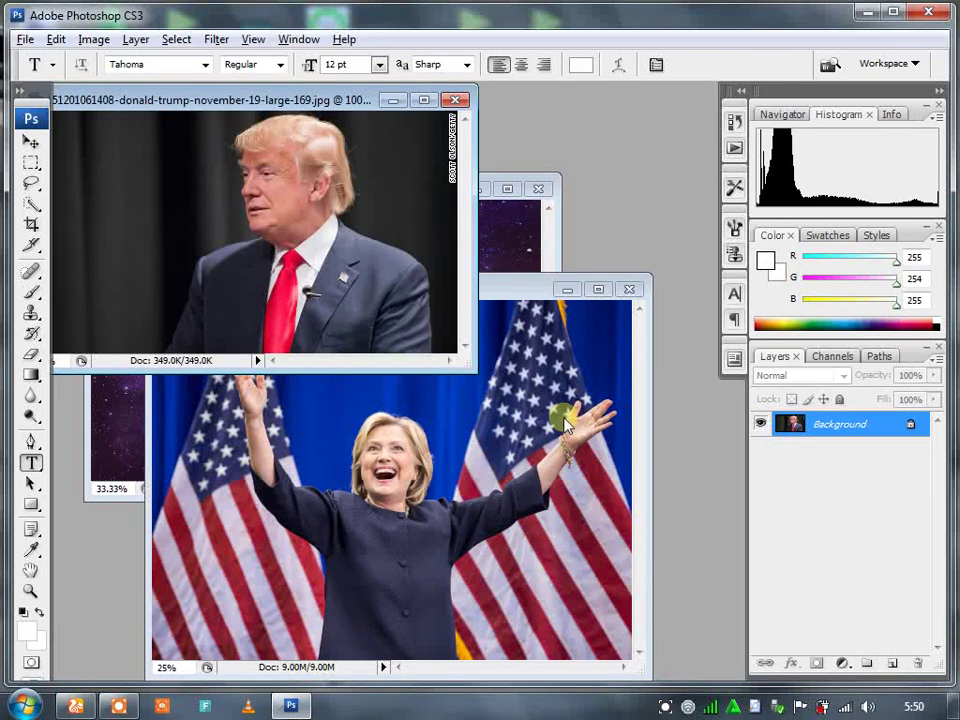
# - Bring the galaxy image forward, then maximize the Hillary-Clinton.jpg photo window
pyautogui.click(508, 189)
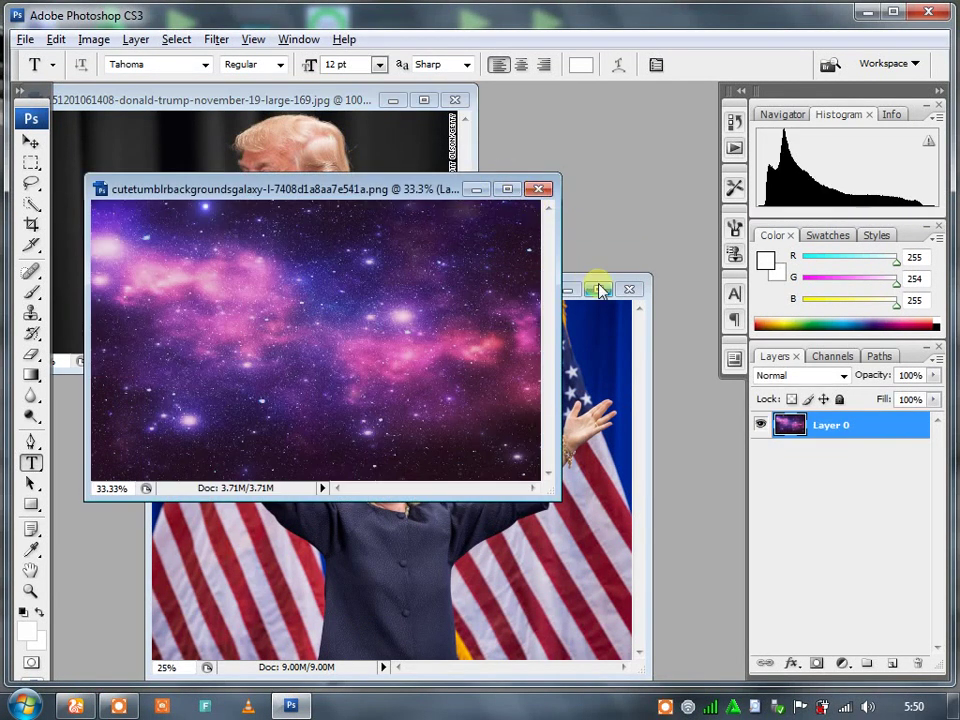
pyautogui.click(598, 289)
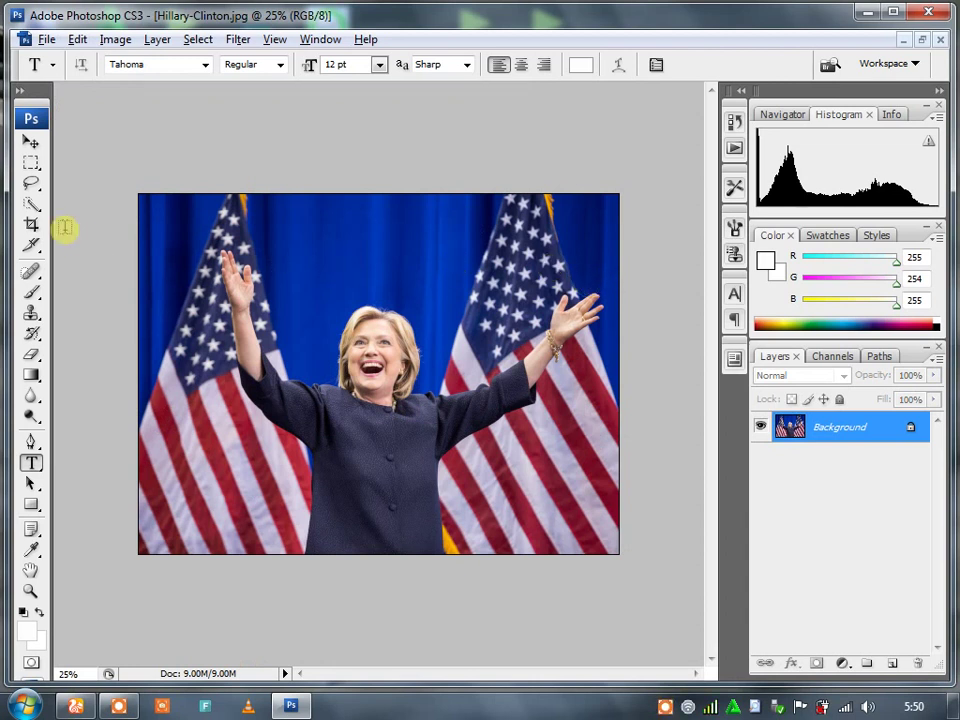
# - Quick-select Hillary from both raised hands through face and torso, then restore floating windows
pyautogui.click(31, 204)
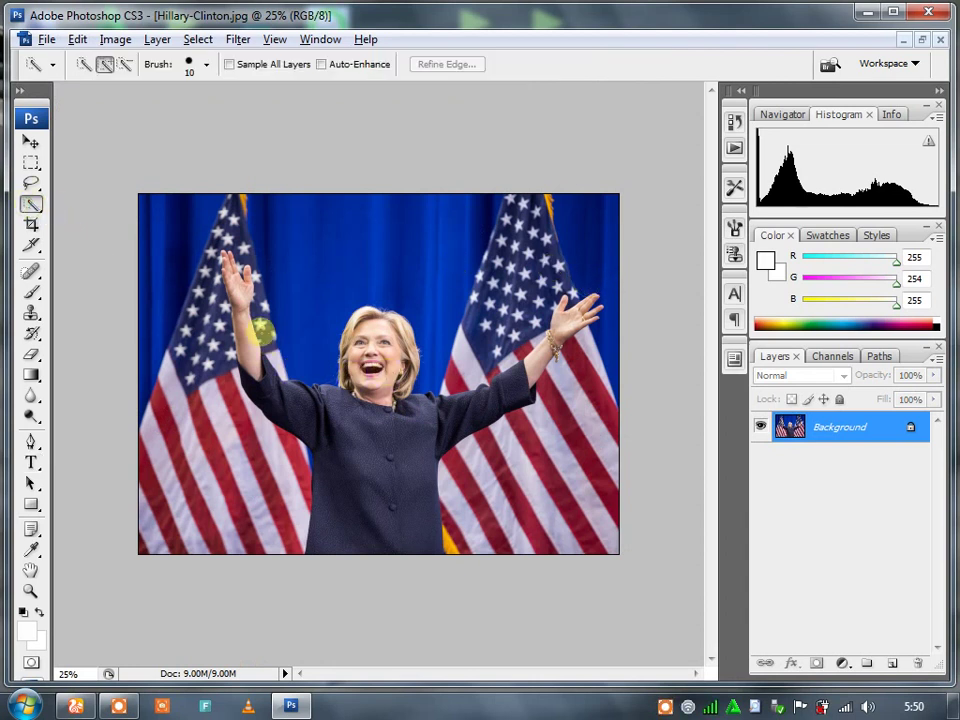
pyautogui.moveTo(224, 265); pyautogui.dragTo(287, 399)
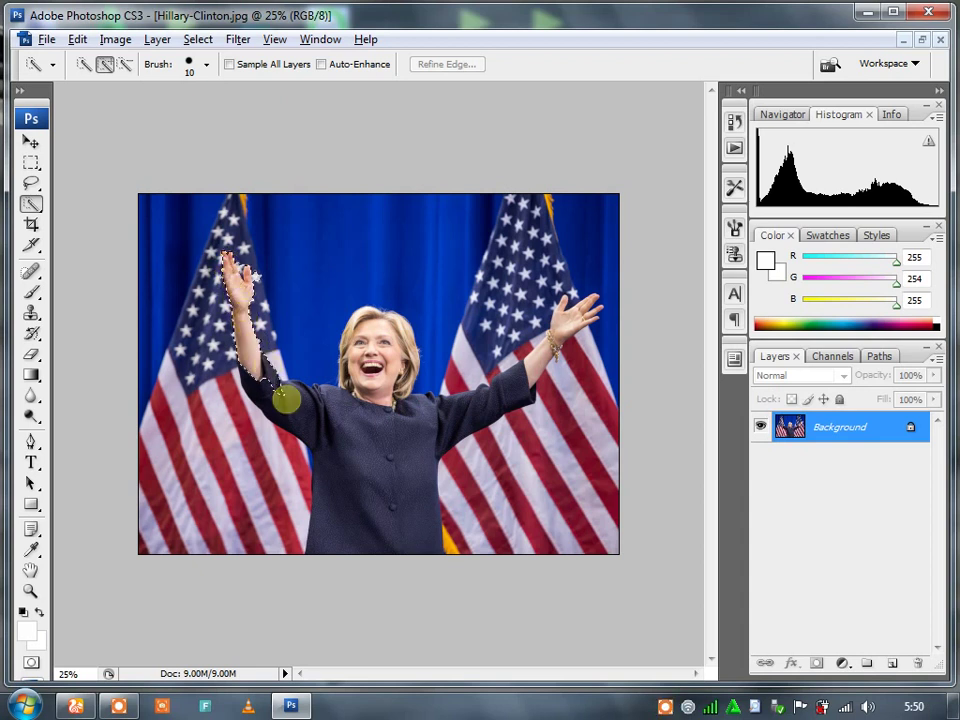
pyautogui.moveTo(371, 427)
pyautogui.mouseDown()
pyautogui.moveTo(375, 325)
pyautogui.moveTo(402, 328)
pyautogui.mouseUp()
pyautogui.moveTo(410, 402)
pyautogui.mouseDown()
pyautogui.moveTo(379, 487)
pyautogui.moveTo(454, 411)
pyautogui.moveTo(483, 401)
pyautogui.mouseUp()
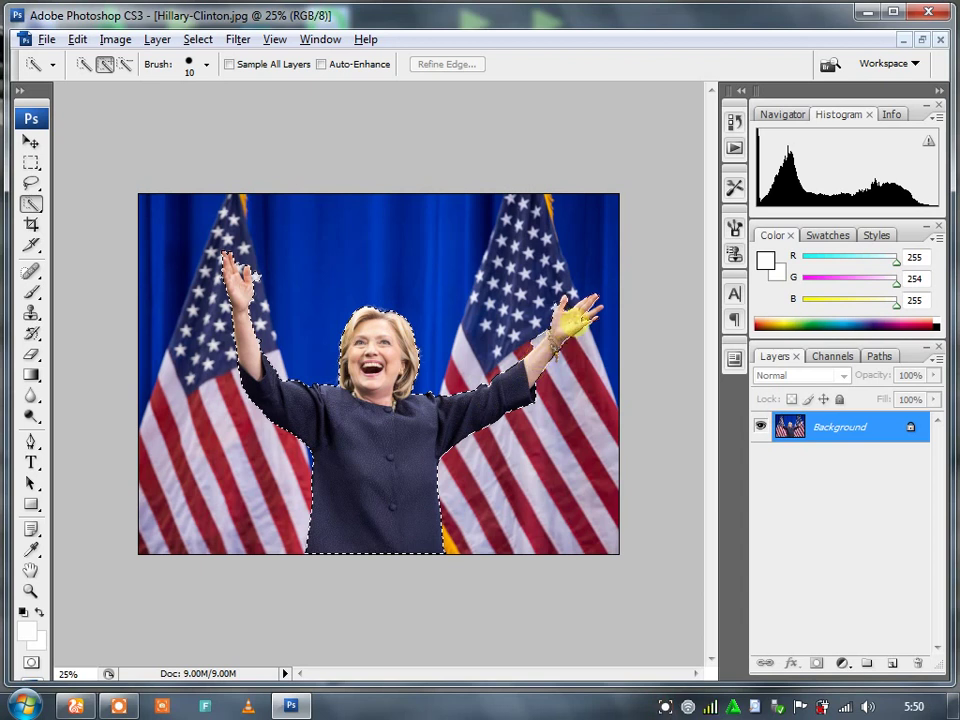
pyautogui.moveTo(590, 338); pyautogui.dragTo(572, 324)
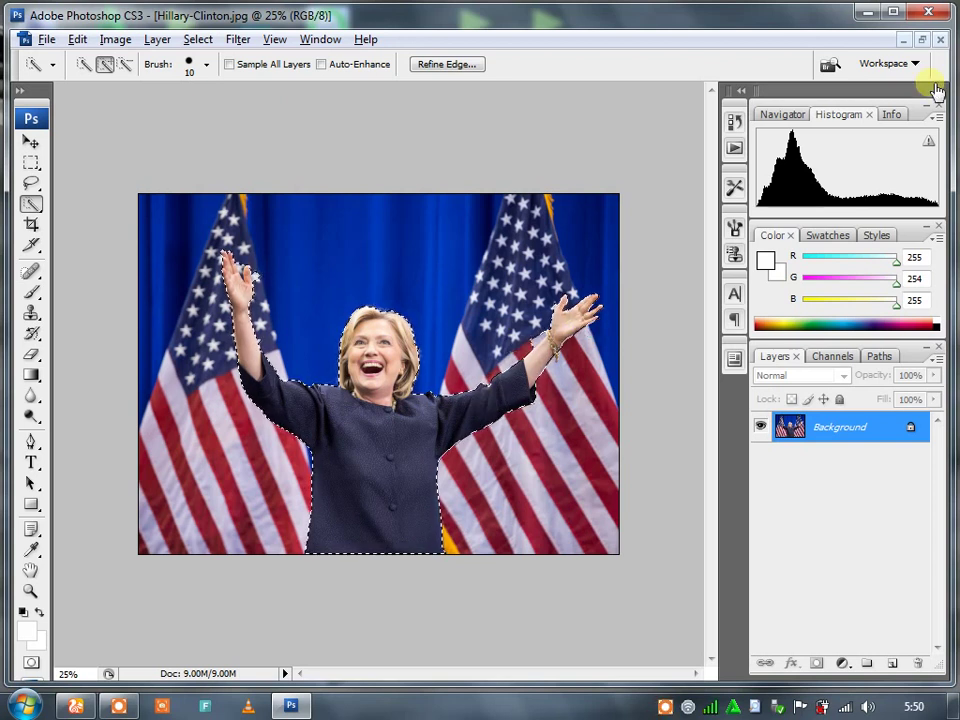
pyautogui.click(922, 39)
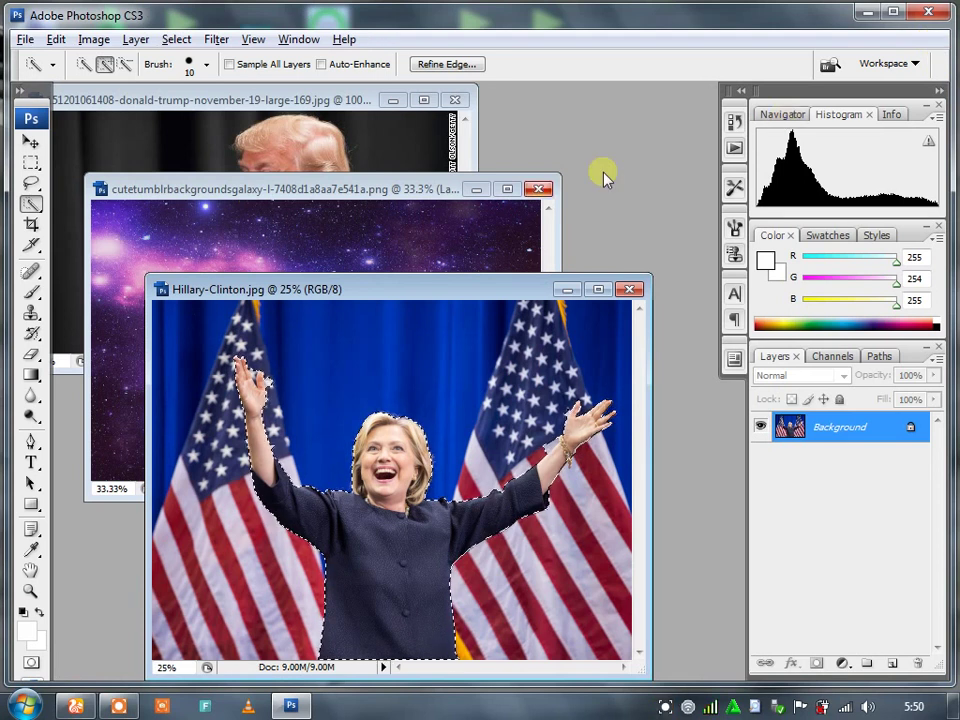
# - Paste Hillary onto the galaxy as Layer 1, scaled to 56.2% by 60.3%, placed left
pyautogui.click(500, 189)
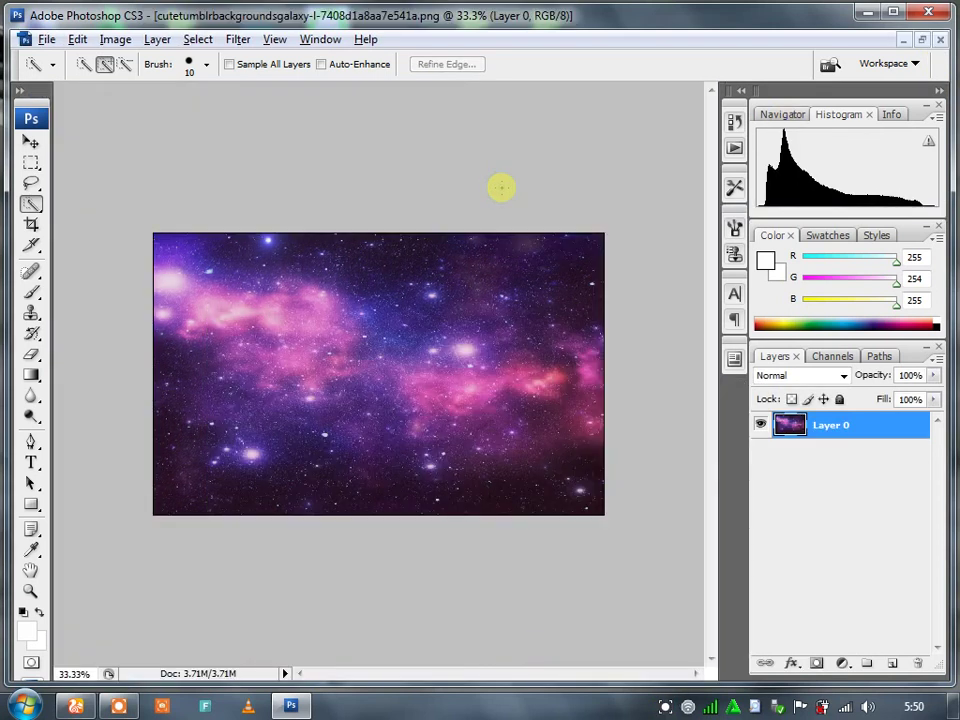
pyautogui.hotkey('ctrl', 'v')
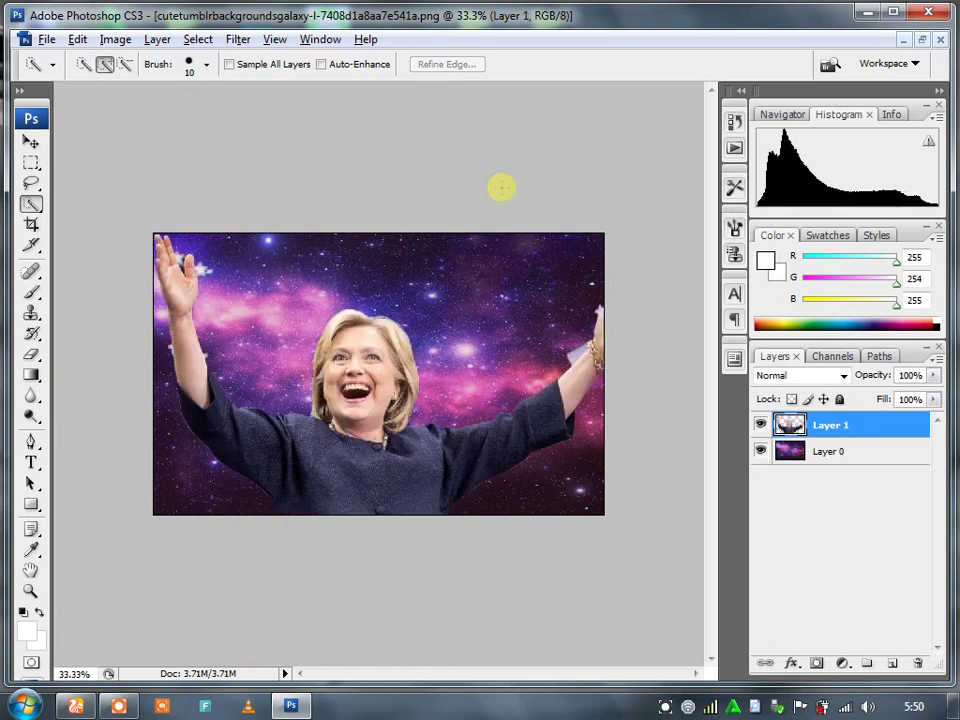
pyautogui.hotkey('ctrl', 't')
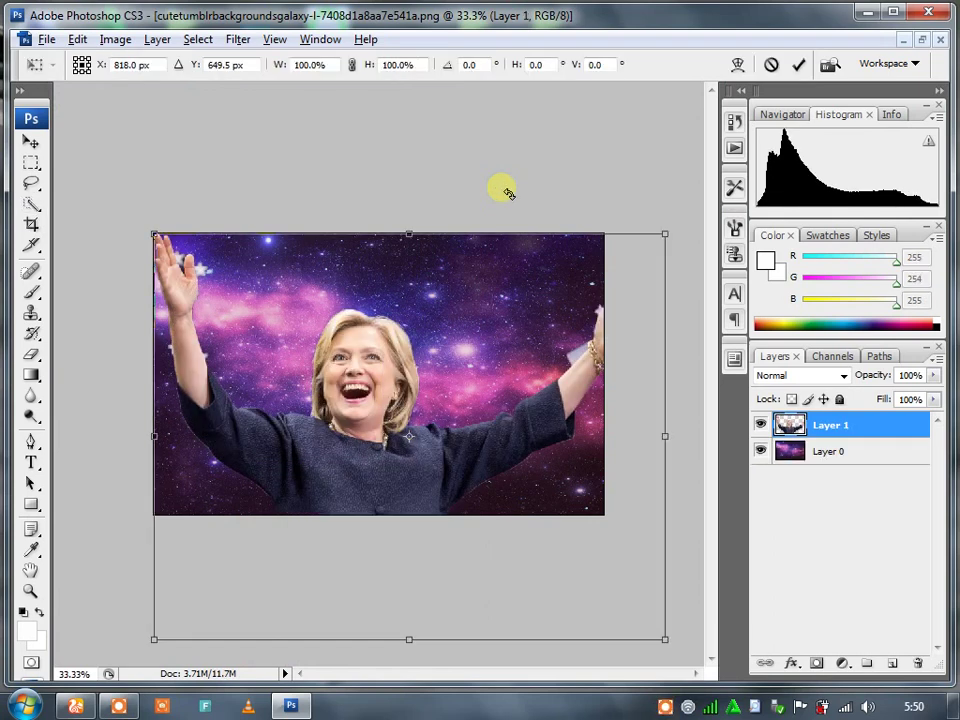
pyautogui.moveTo(157, 235); pyautogui.dragTo(383, 400)
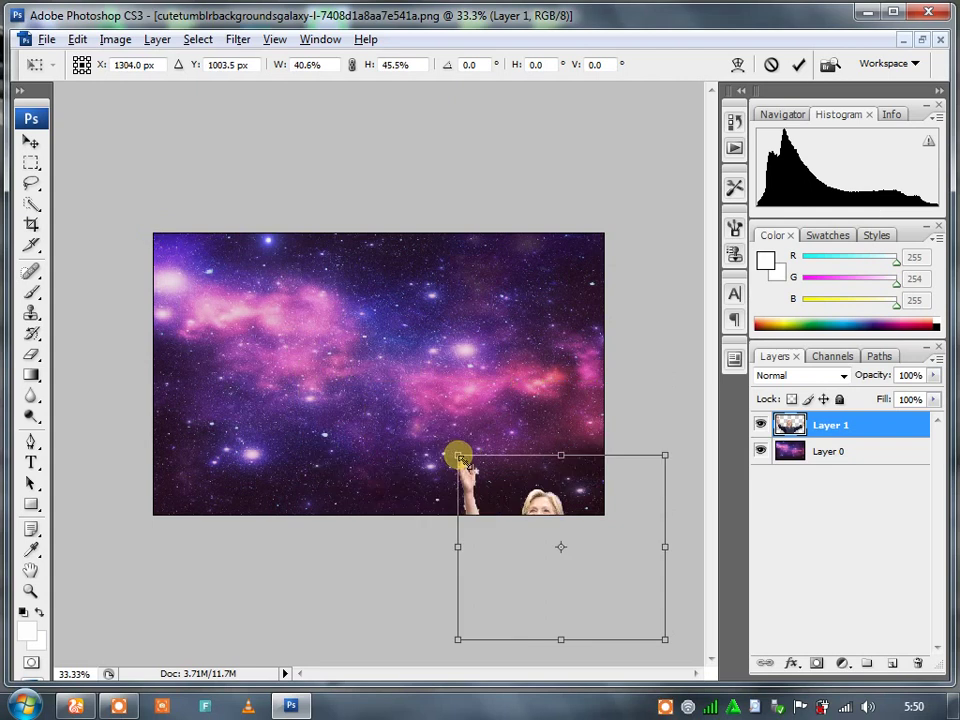
pyautogui.moveTo(439, 454)
pyautogui.mouseDown()
pyautogui.moveTo(224, 316)
pyautogui.moveTo(202, 337)
pyautogui.moveTo(219, 341)
pyautogui.mouseUp()
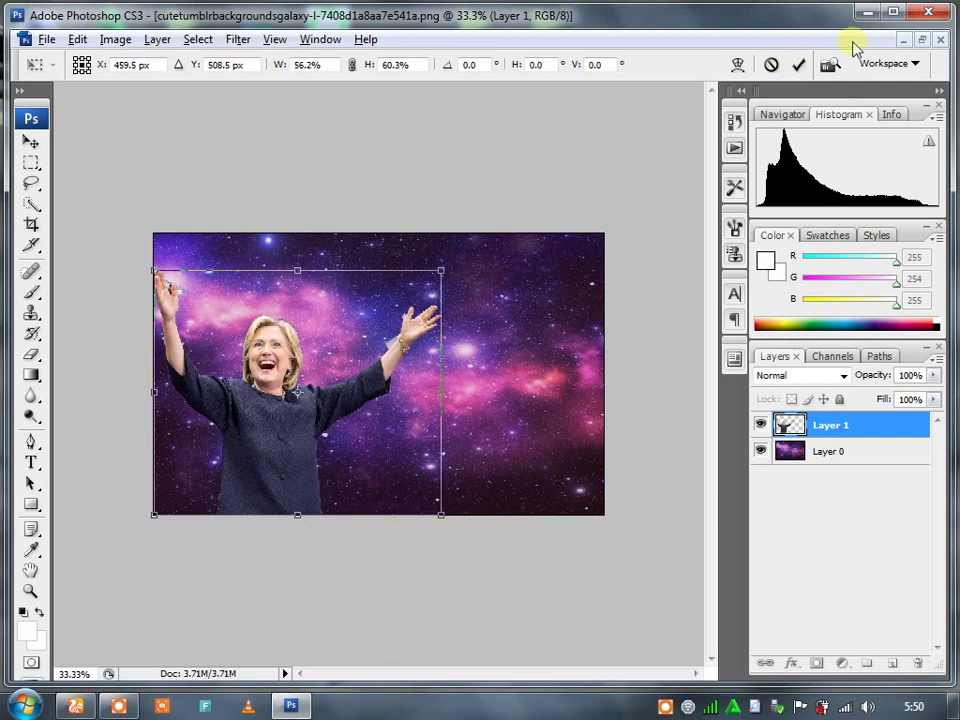
pyautogui.click(796, 62)
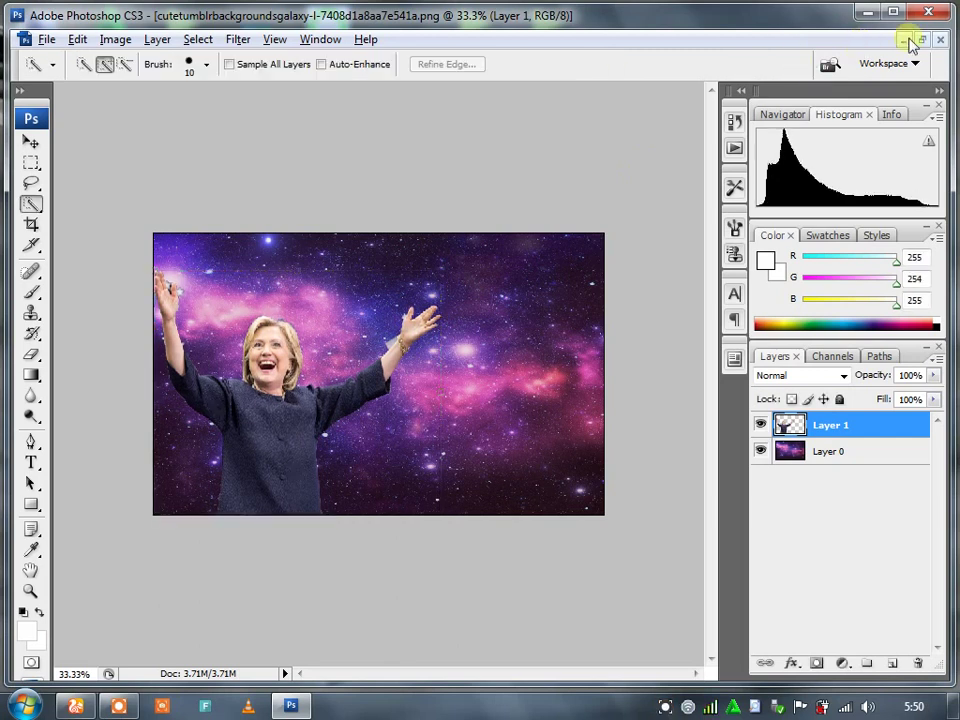
pyautogui.click(922, 40)
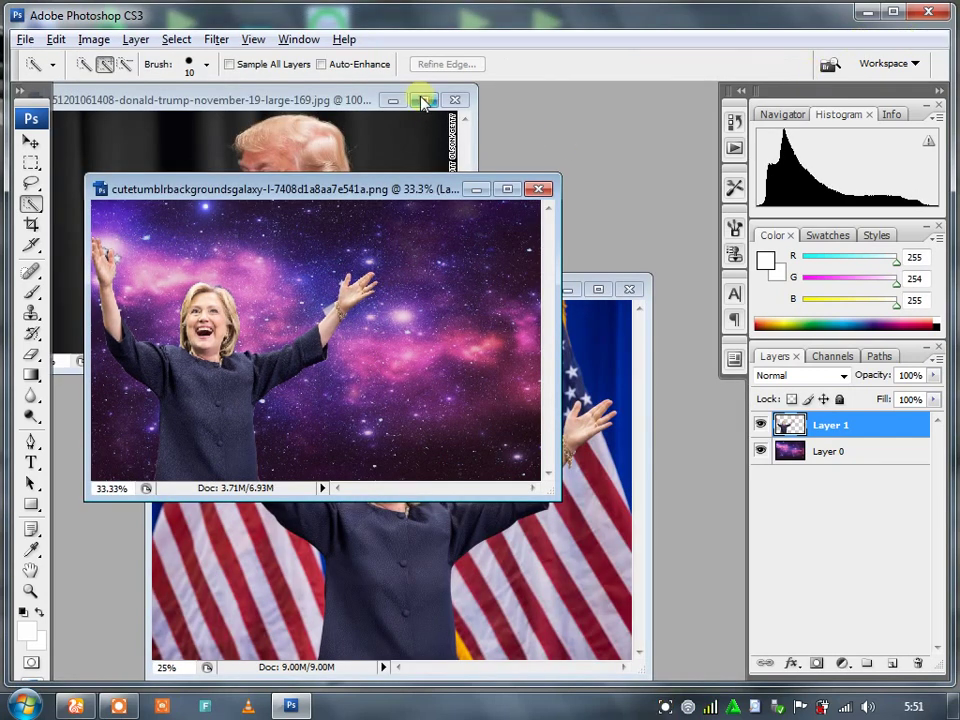
# - Maximize Trump's photo, quick-select his face and suit, and return to the galaxy composite
pyautogui.click(423, 99)
pyautogui.moveTo(385, 273); pyautogui.dragTo(423, 336)
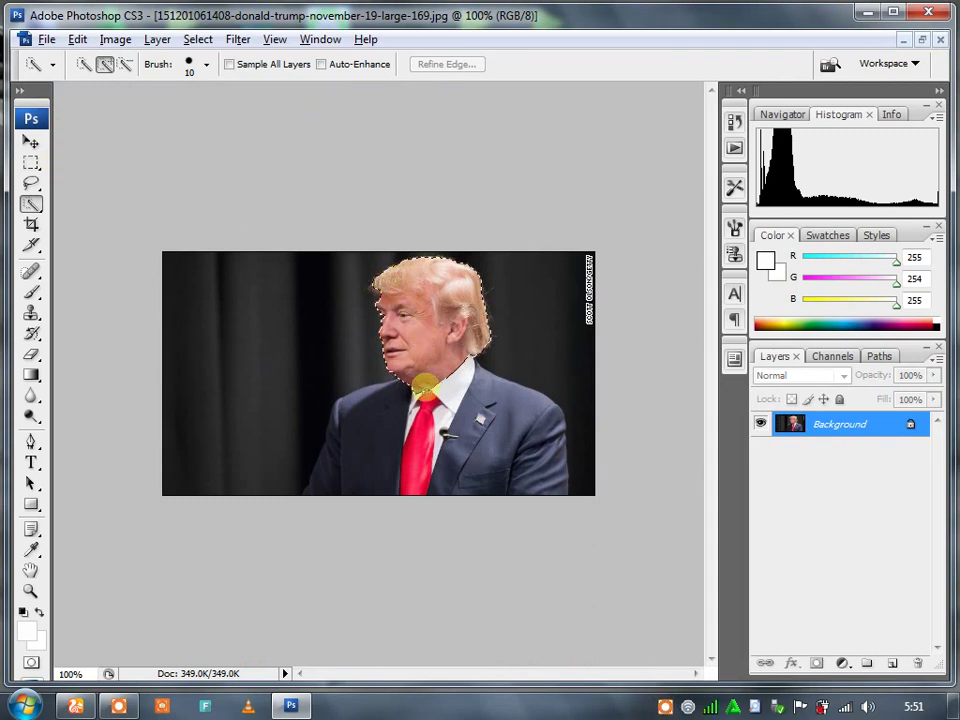
pyautogui.moveTo(423, 336)
pyautogui.mouseDown()
pyautogui.moveTo(376, 461)
pyautogui.moveTo(358, 467)
pyautogui.moveTo(499, 453)
pyautogui.moveTo(454, 420)
pyautogui.mouseUp()
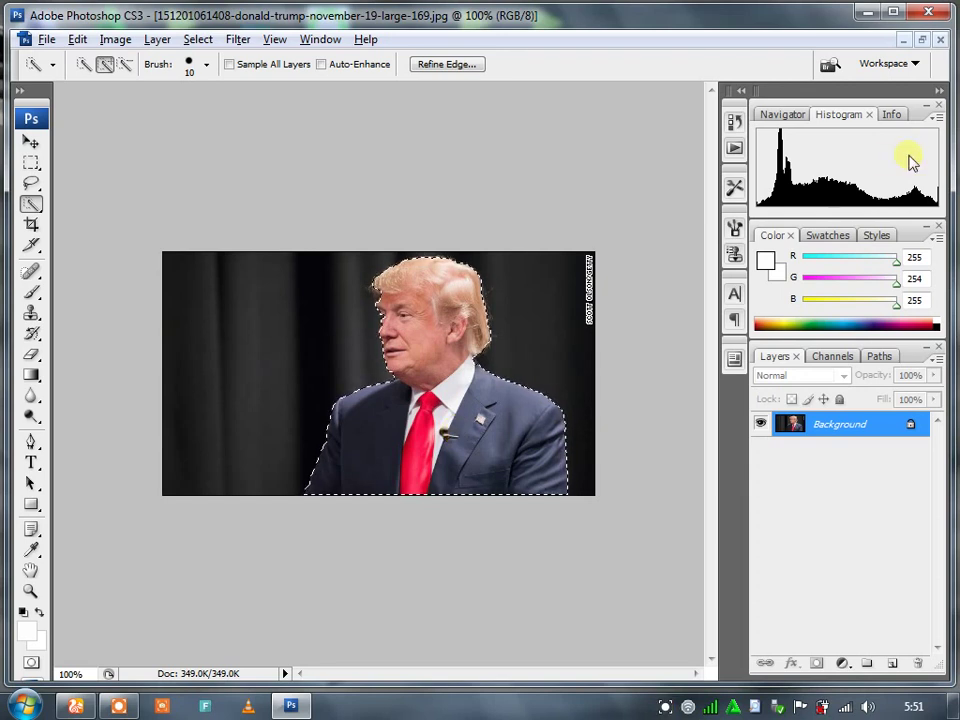
pyautogui.click(903, 40)
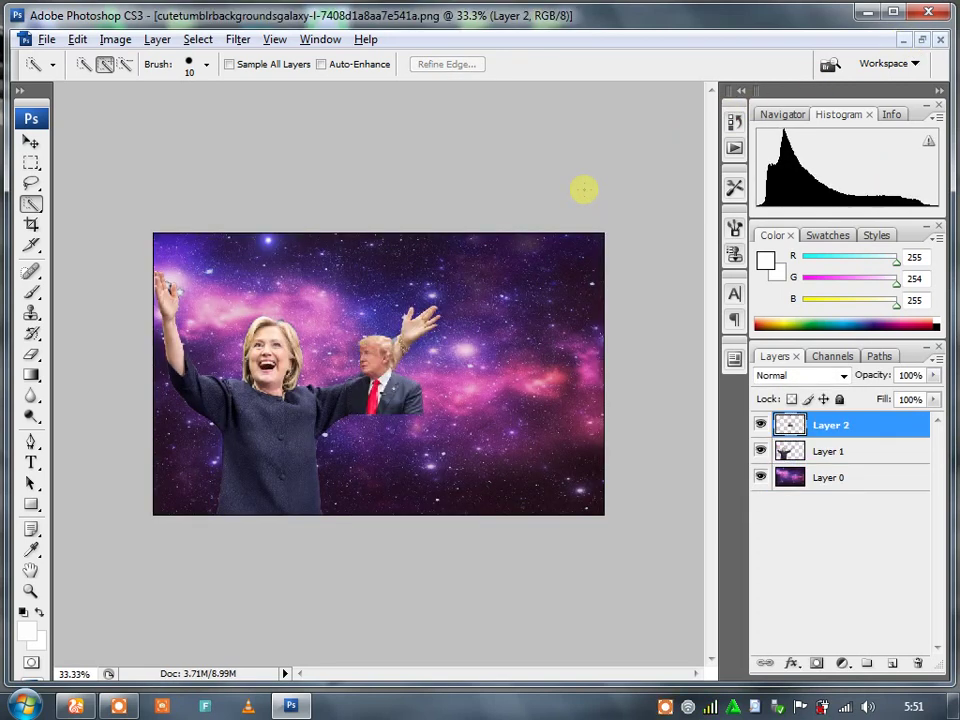
# - Scale Trump's Layer 2 to 211.3% by 214.6% and move it to the lower right
pyautogui.hotkey('ctrl', 't')
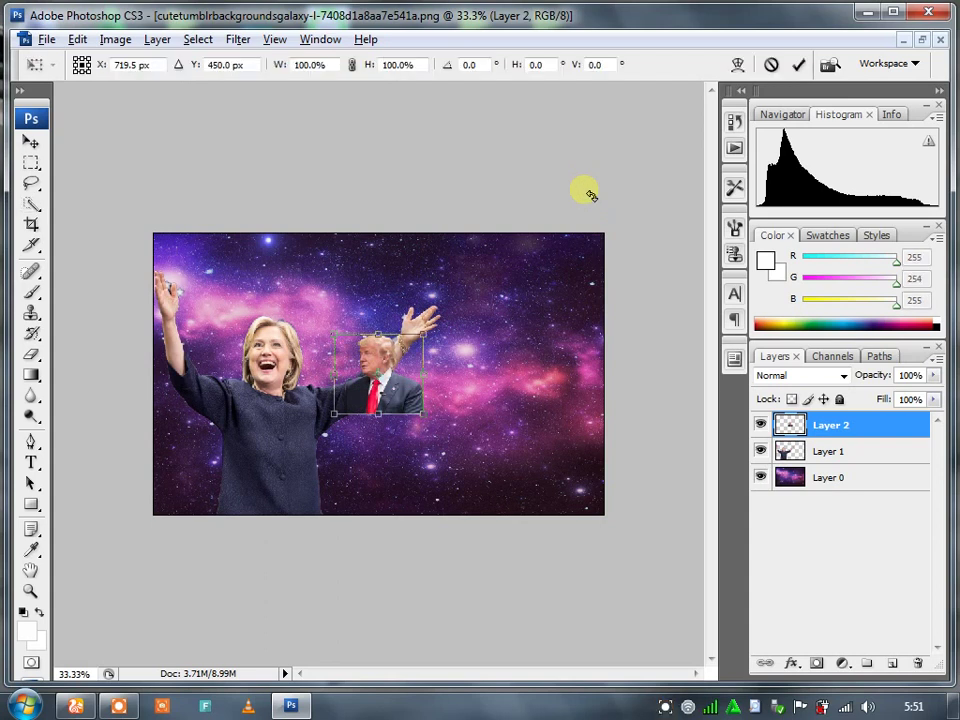
pyautogui.moveTo(428, 415); pyautogui.dragTo(522, 504)
pyautogui.moveTo(456, 456); pyautogui.dragTo(537, 468)
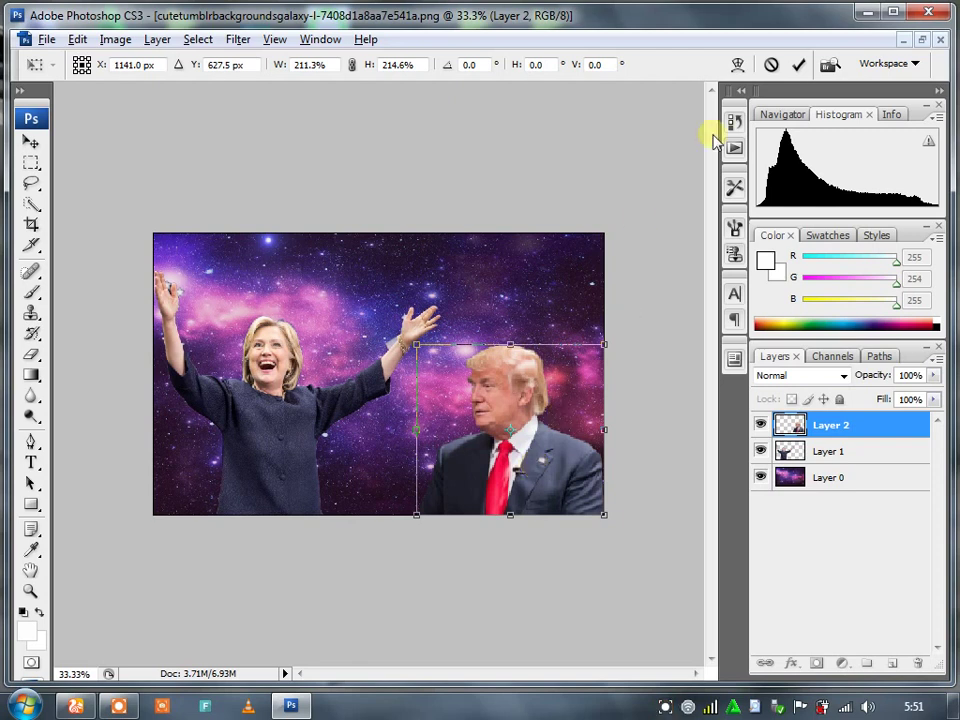
pyautogui.click(799, 64)
pyautogui.press('w')
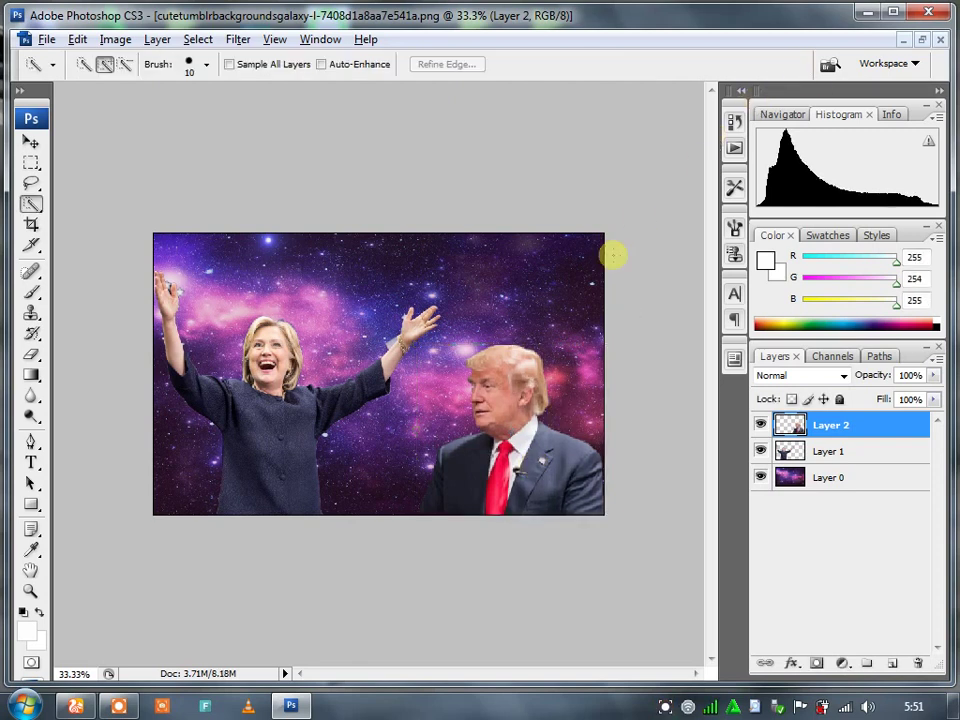
# - Fade the Trump layer to about 78% opacity and Layer 1 to about 42%
pyautogui.click(933, 375)
pyautogui.moveTo(938, 397); pyautogui.dragTo(935, 397)
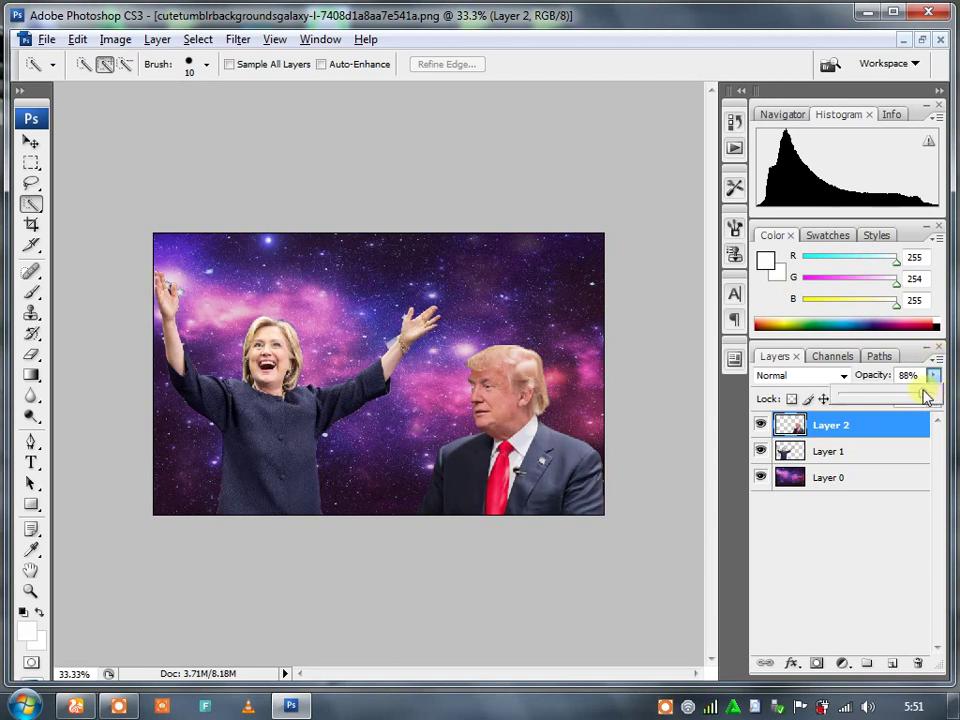
pyautogui.moveTo(919, 397); pyautogui.dragTo(916, 397)
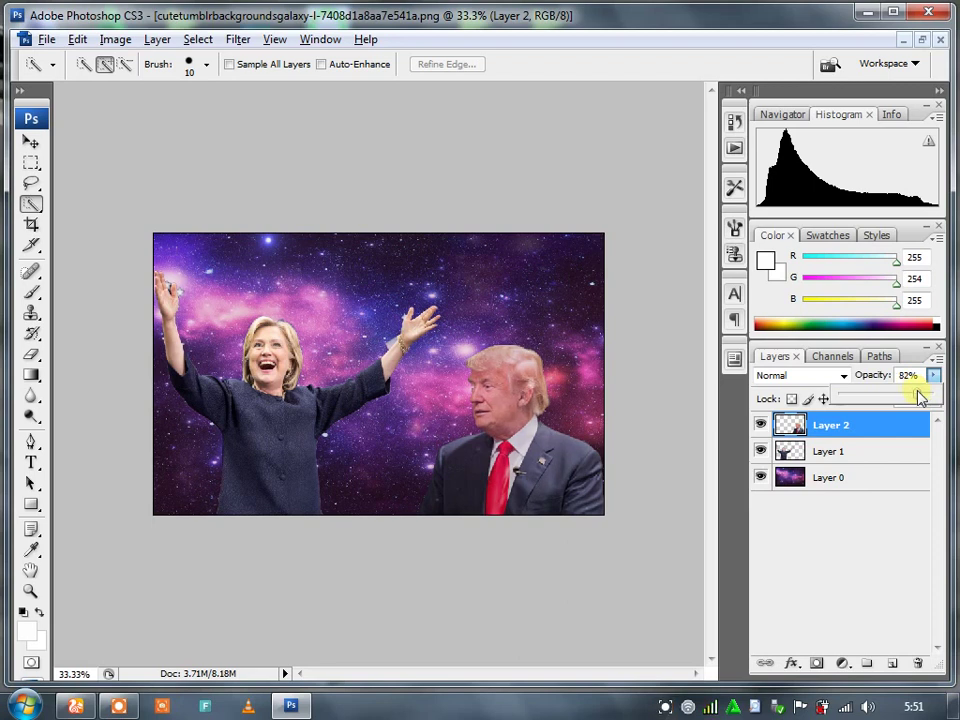
pyautogui.click(880, 452)
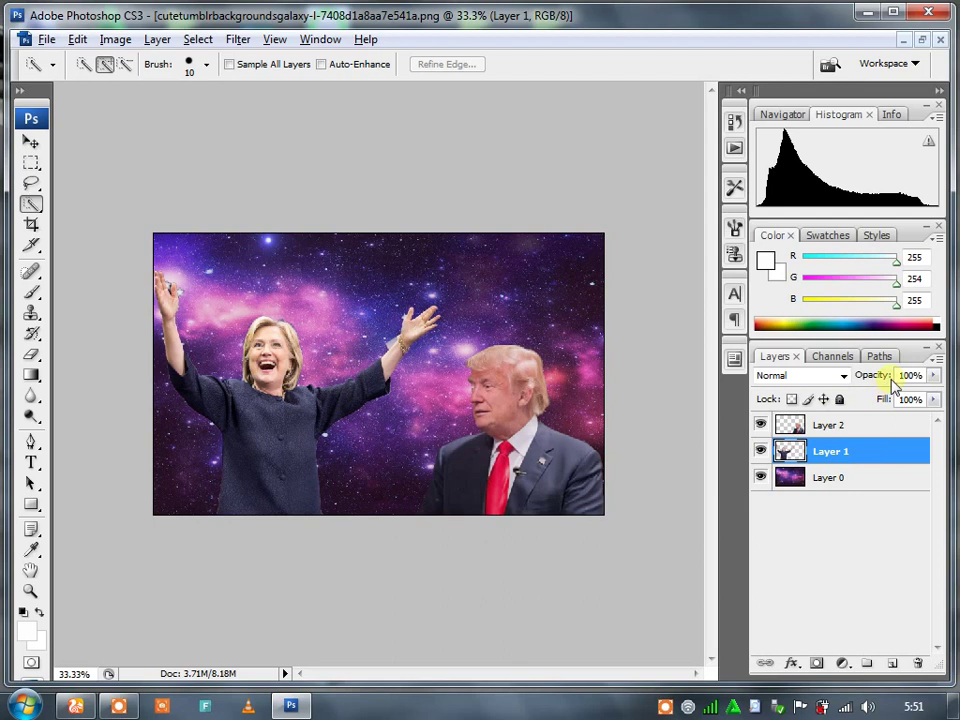
pyautogui.click(932, 376)
pyautogui.moveTo(934, 397); pyautogui.dragTo(895, 398)
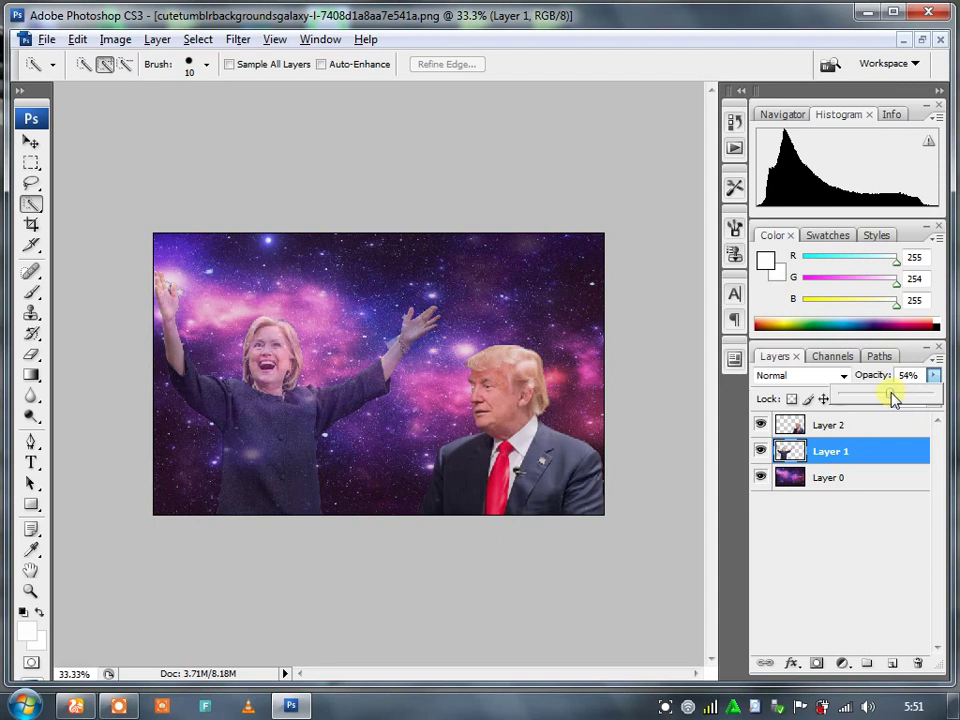
pyautogui.moveTo(887, 398); pyautogui.dragTo(883, 398)
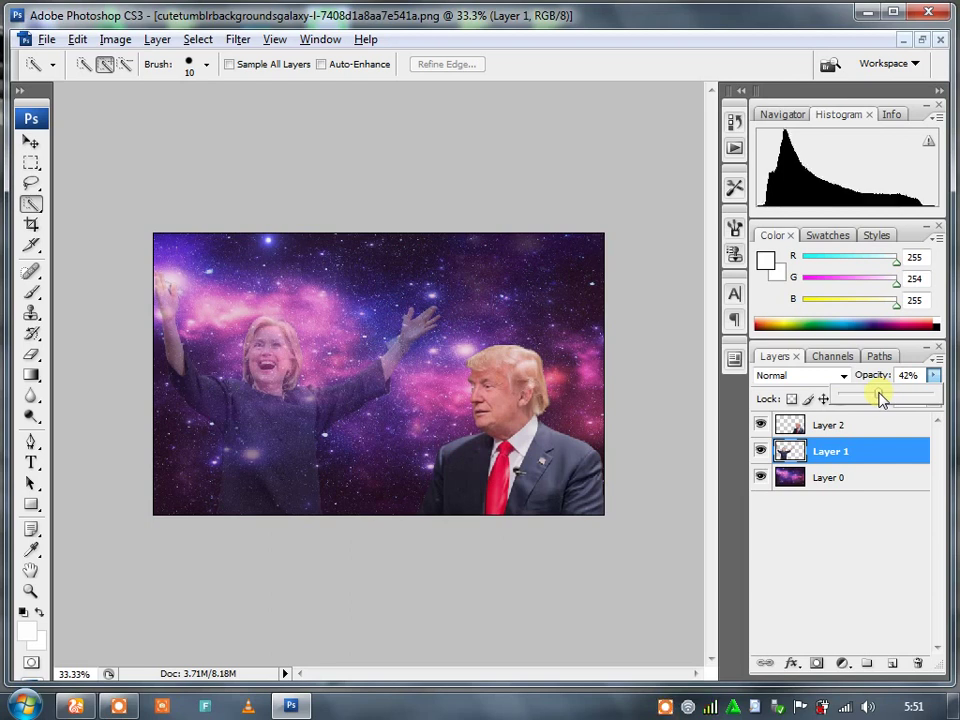
# - Set Layer 2 to 59% opacity and start enlarging it from its top-left corner
pyautogui.click(904, 425)
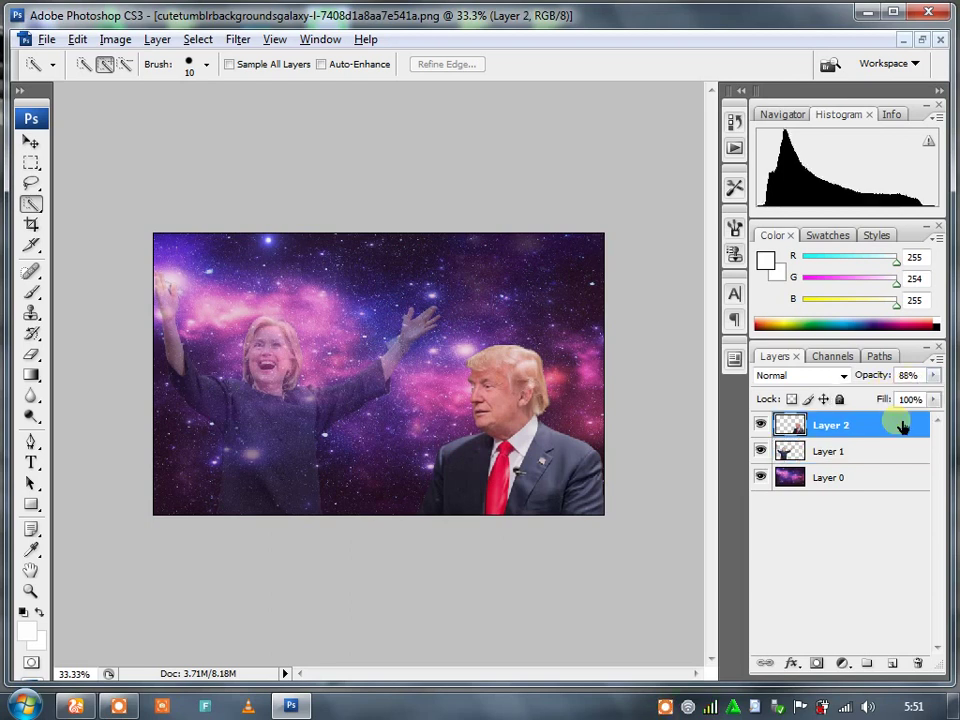
pyautogui.moveTo(934, 376); pyautogui.dragTo(899, 398)
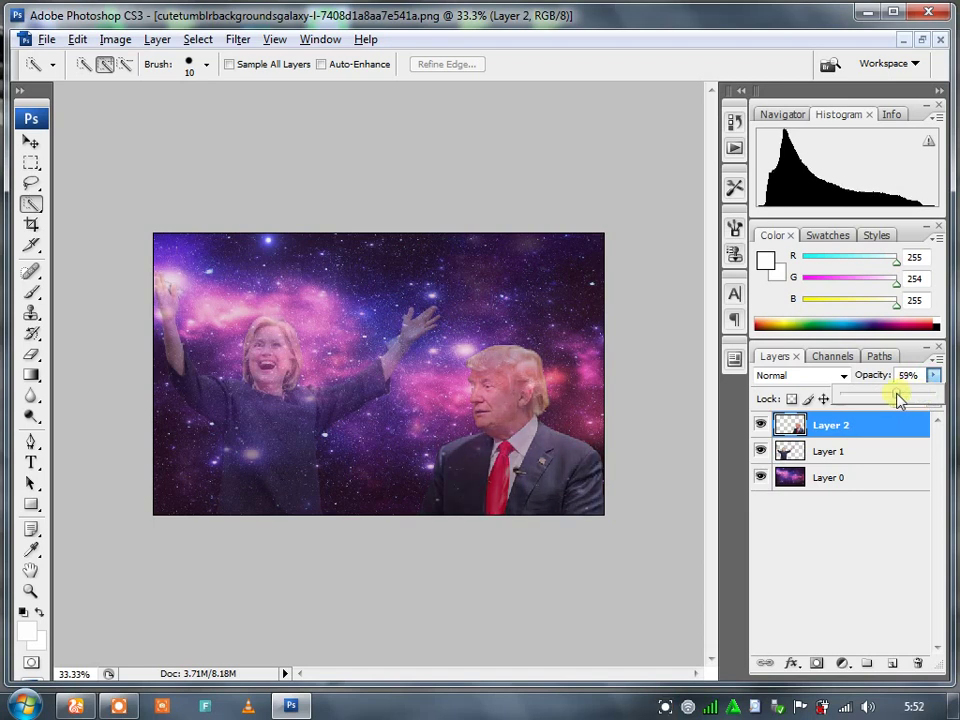
pyautogui.hotkey('ctrl', 't')
pyautogui.moveTo(418, 343)
pyautogui.mouseDown()
pyautogui.moveTo(366, 271)
pyautogui.moveTo(355, 236)
pyautogui.moveTo(335, 236)
pyautogui.mouseUp()
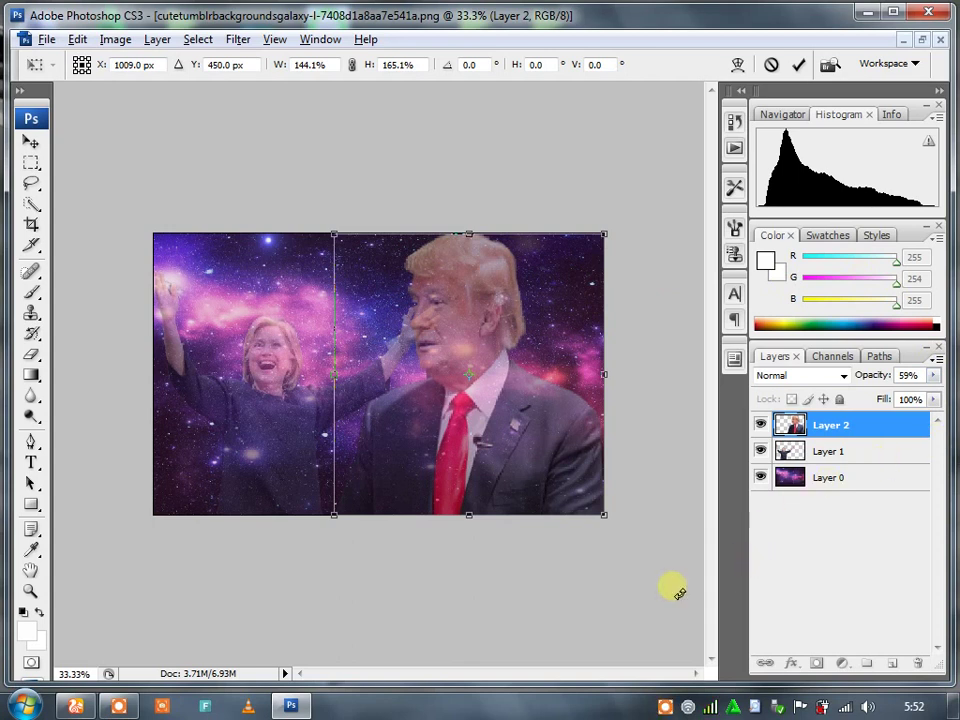
# - Commit Layer 2's 144.1% by 165.1% resize and bring up the Open dialog
pyautogui.click(798, 64)
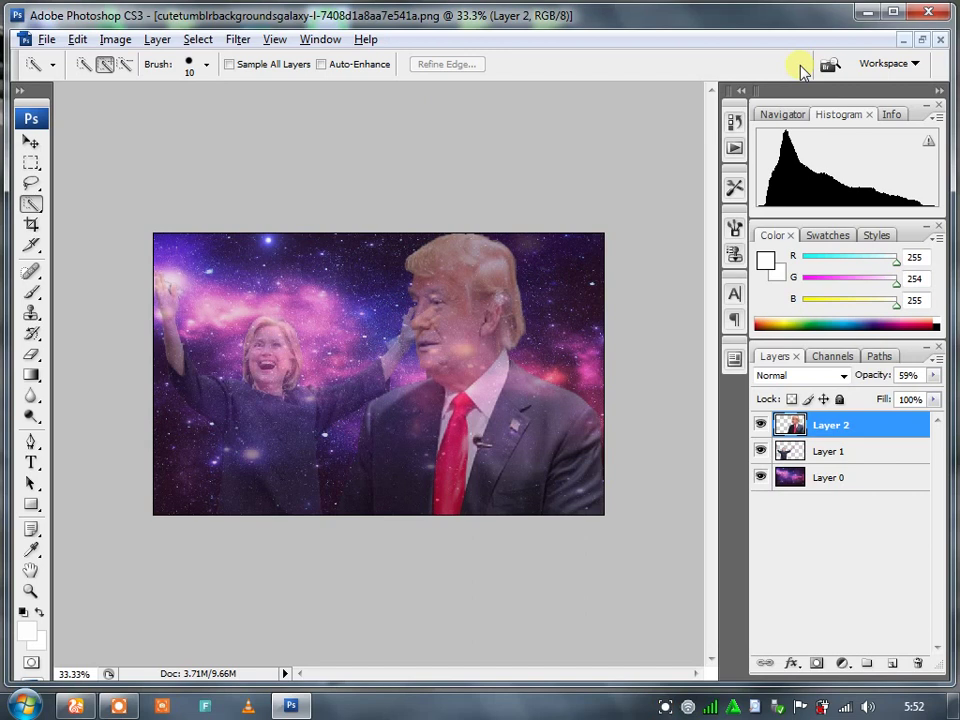
pyautogui.hotkey('ctrl', 'o')
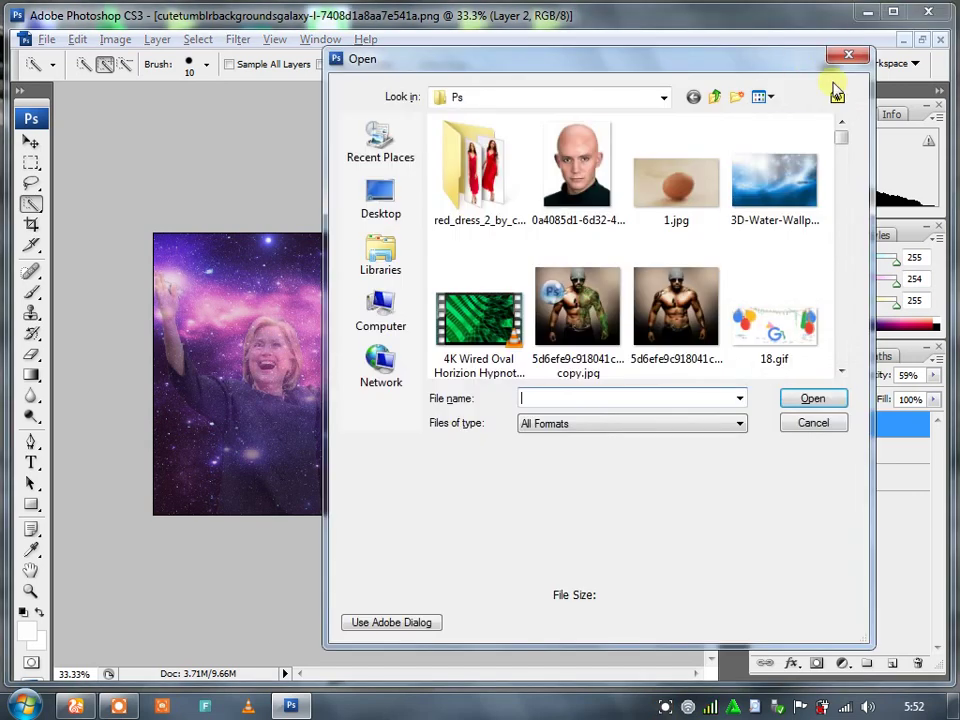
# - Open 3D-Water-Wallpaper-HD-Pictures-download-620x388.jpg, select all of it, and return to the galaxy composite
pyautogui.click(778, 180)
pyautogui.click(812, 400)
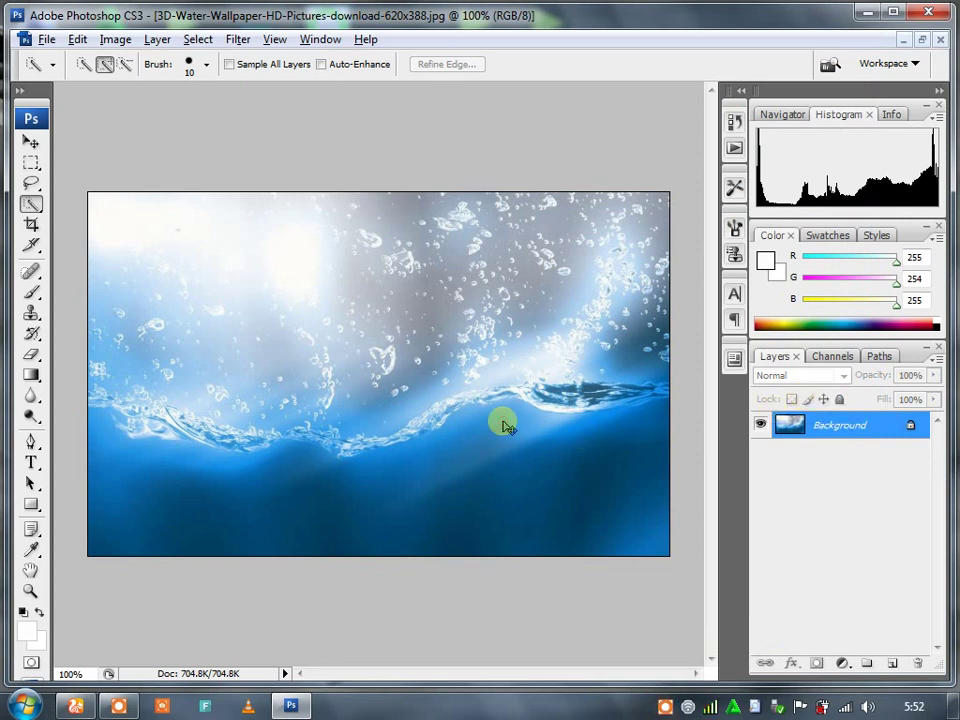
pyautogui.hotkey('ctrl', 'a')
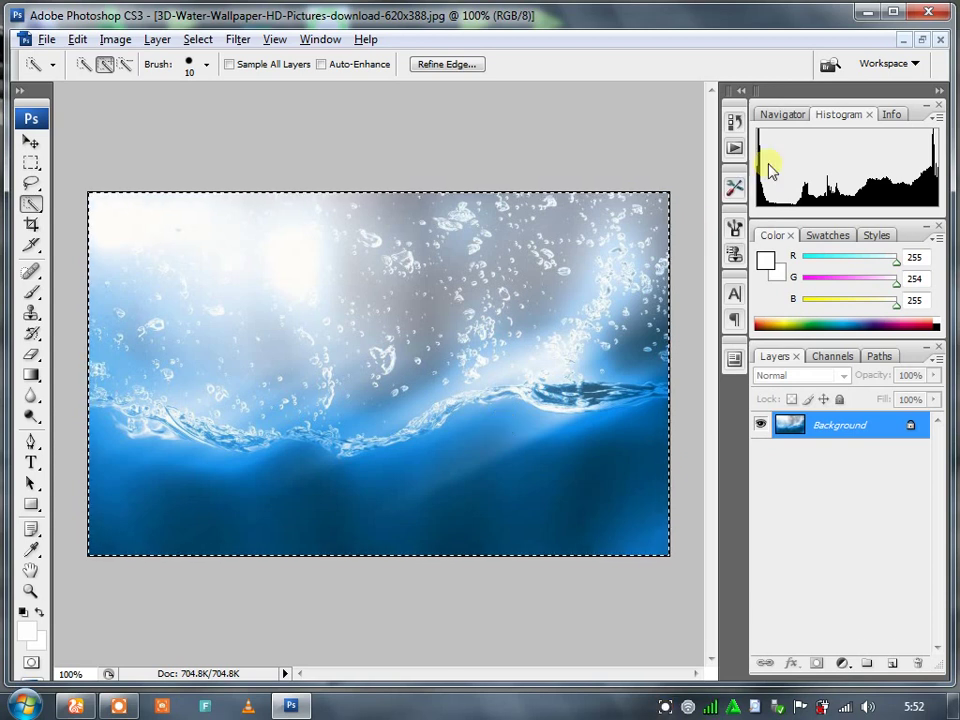
pyautogui.click(905, 39)
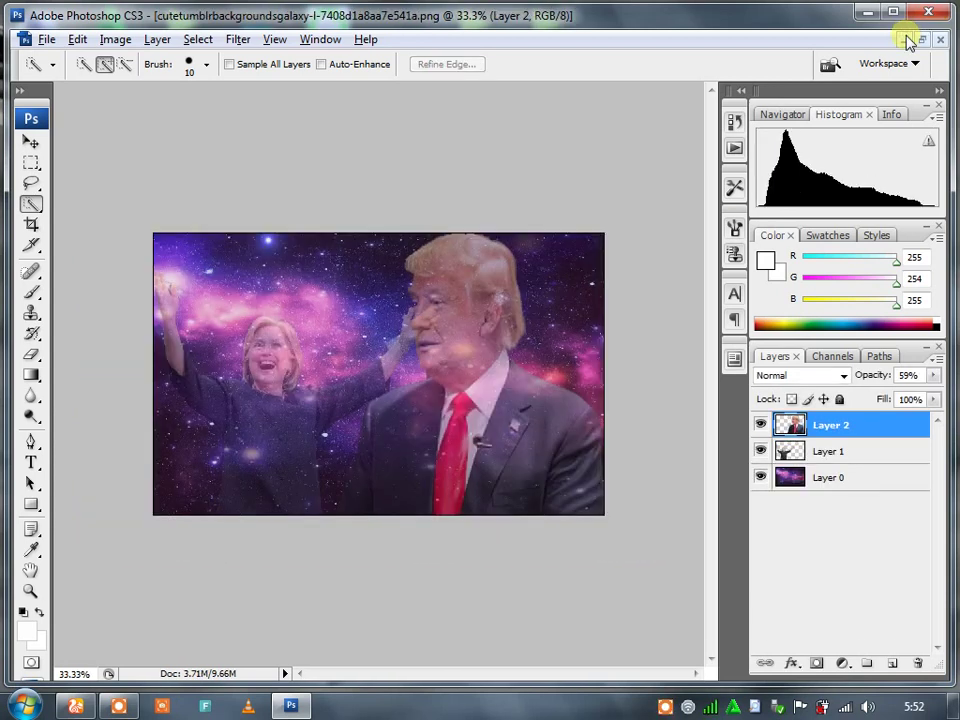
# - Paste the water as Layer 3, stretch it to 232.3% by 232.0%, and set 33% opacity
pyautogui.hotkey('ctrl', 'v')
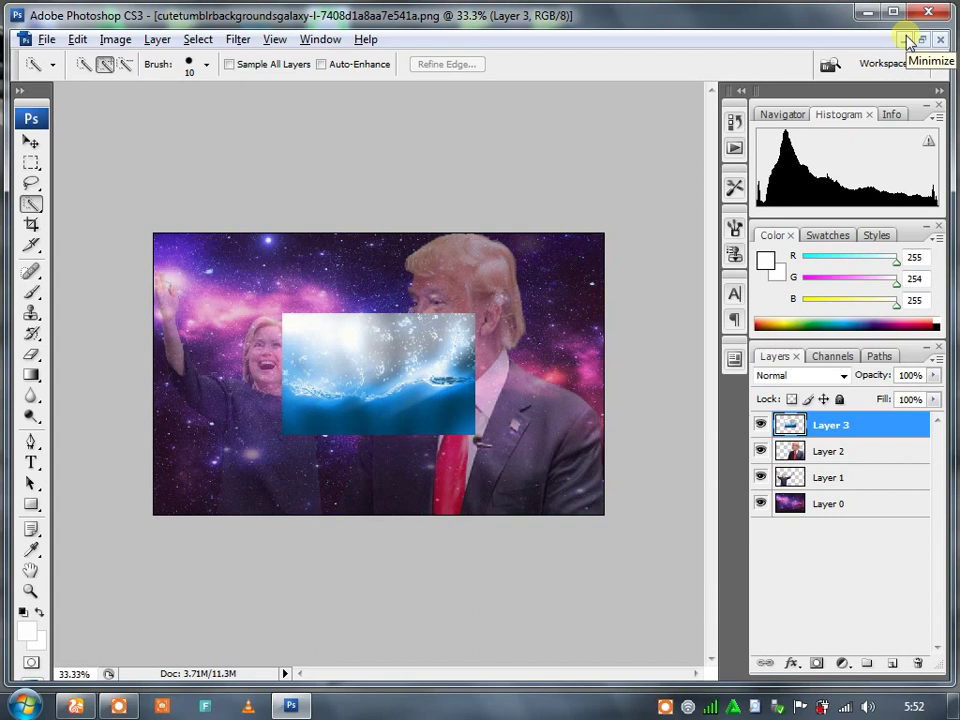
pyautogui.hotkey('ctrl', 't')
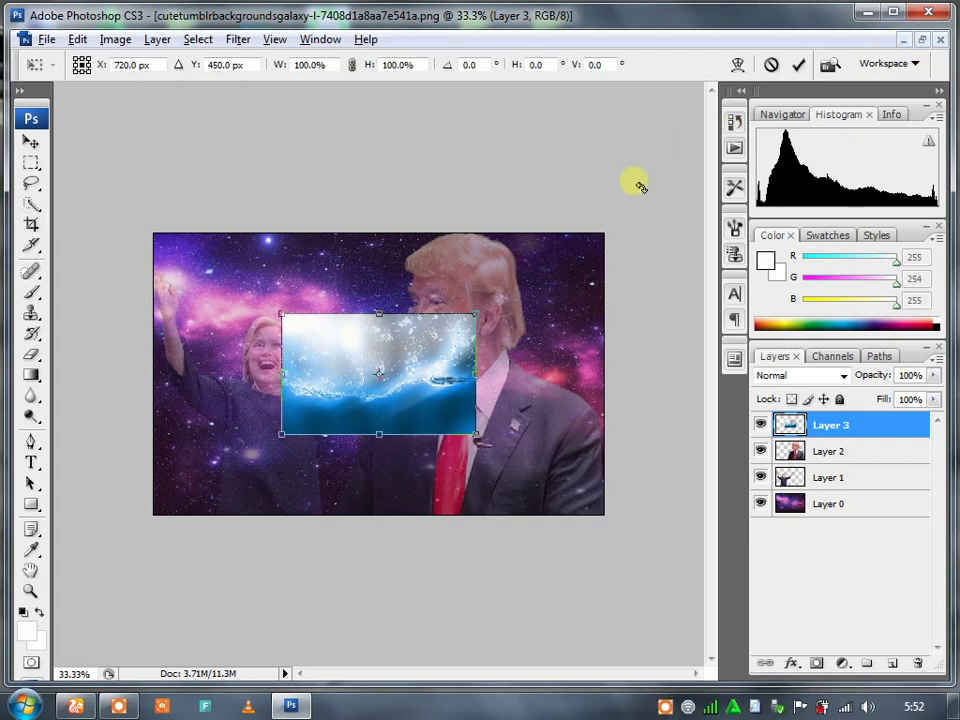
pyautogui.moveTo(476, 314); pyautogui.dragTo(604, 236)
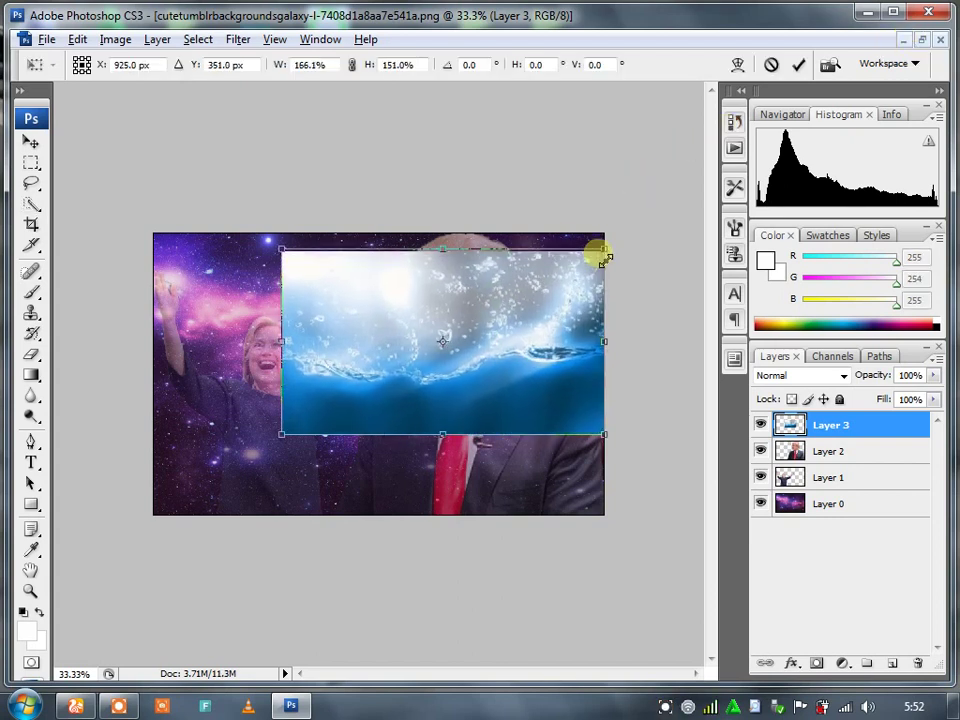
pyautogui.moveTo(281, 434); pyautogui.dragTo(156, 514)
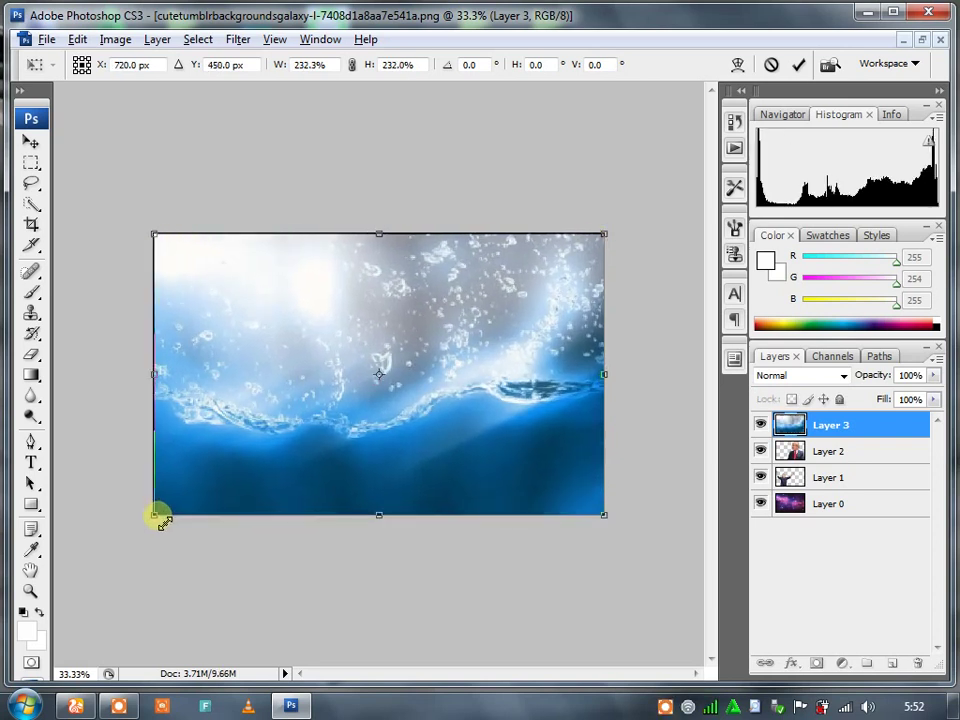
pyautogui.click(933, 375)
pyautogui.moveTo(933, 396); pyautogui.dragTo(879, 401)
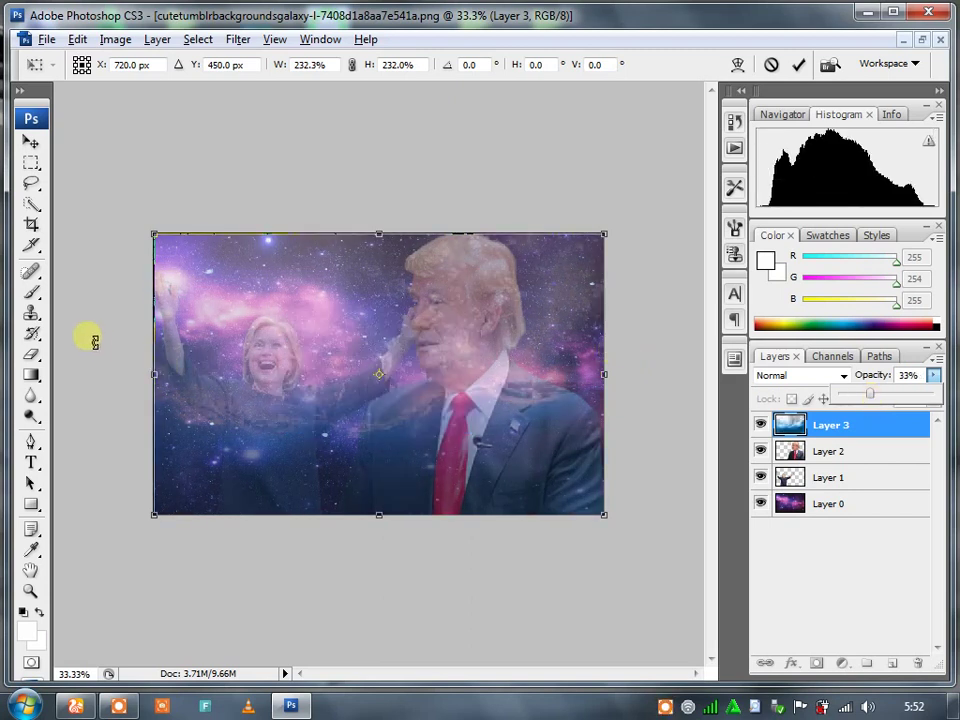
pyautogui.click(32, 356)
# - Apply the pending transform, then erase Layer 3's water across the upper left and upper right
pyautogui.click(408, 280)
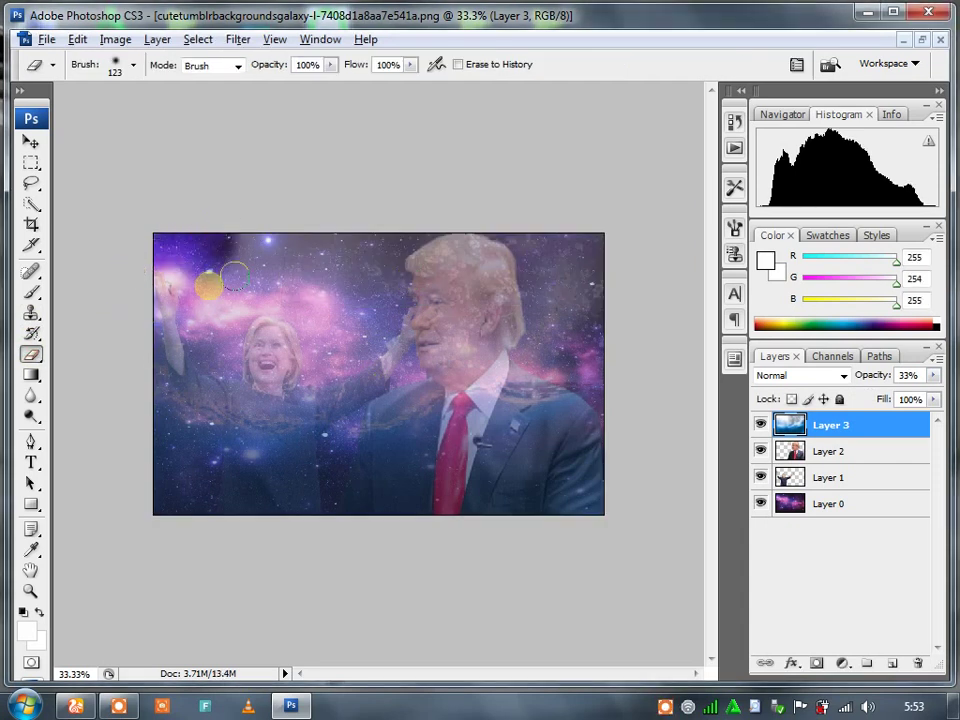
pyautogui.click(236, 277)
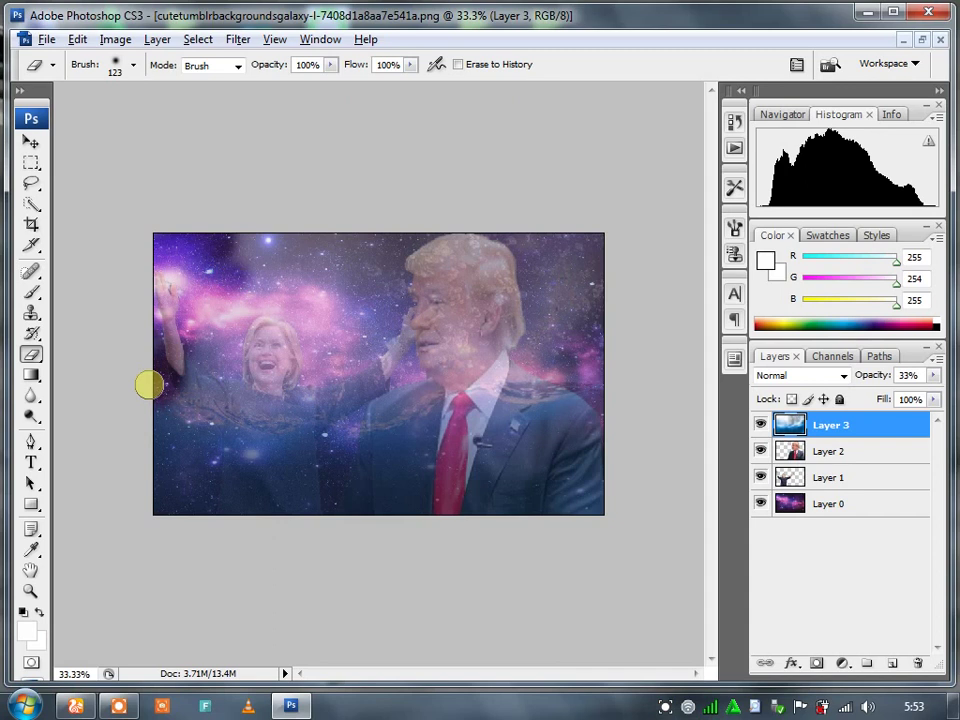
pyautogui.moveTo(148, 384)
pyautogui.mouseDown()
pyautogui.moveTo(205, 347)
pyautogui.moveTo(303, 218)
pyautogui.moveTo(479, 296)
pyautogui.moveTo(236, 350)
pyautogui.moveTo(447, 331)
pyautogui.moveTo(734, 158)
pyautogui.moveTo(624, 241)
pyautogui.moveTo(518, 368)
pyautogui.moveTo(530, 349)
pyautogui.mouseUp()
pyautogui.moveTo(531, 350)
pyautogui.mouseDown()
pyautogui.moveTo(497, 385)
pyautogui.moveTo(335, 412)
pyautogui.moveTo(163, 403)
pyautogui.moveTo(456, 364)
pyautogui.moveTo(360, 409)
pyautogui.moveTo(613, 394)
pyautogui.mouseUp()
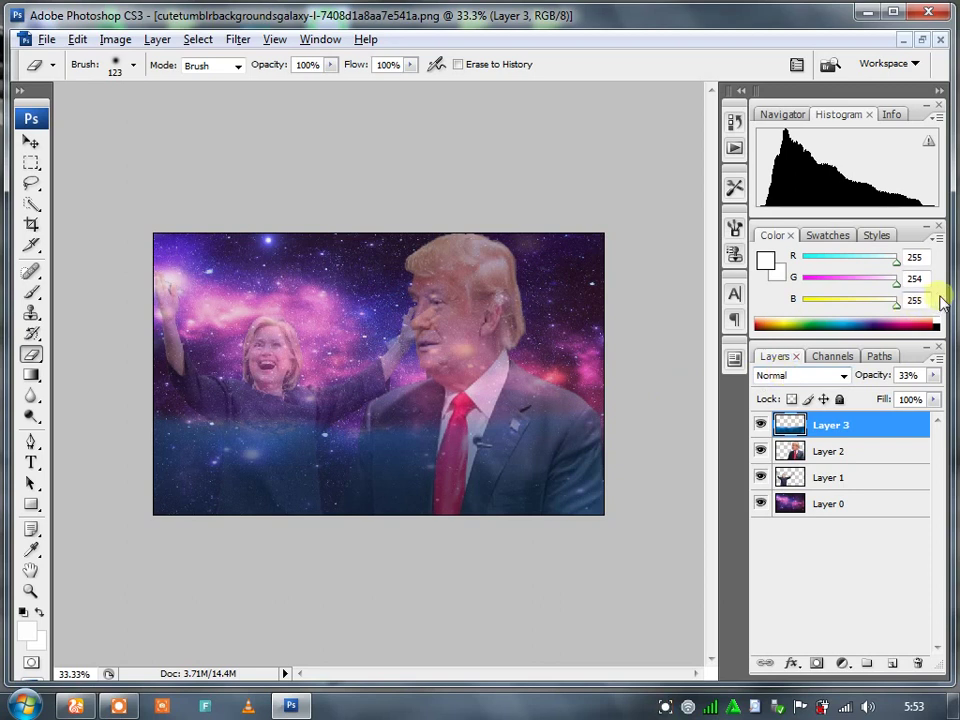
pyautogui.click(121, 708)
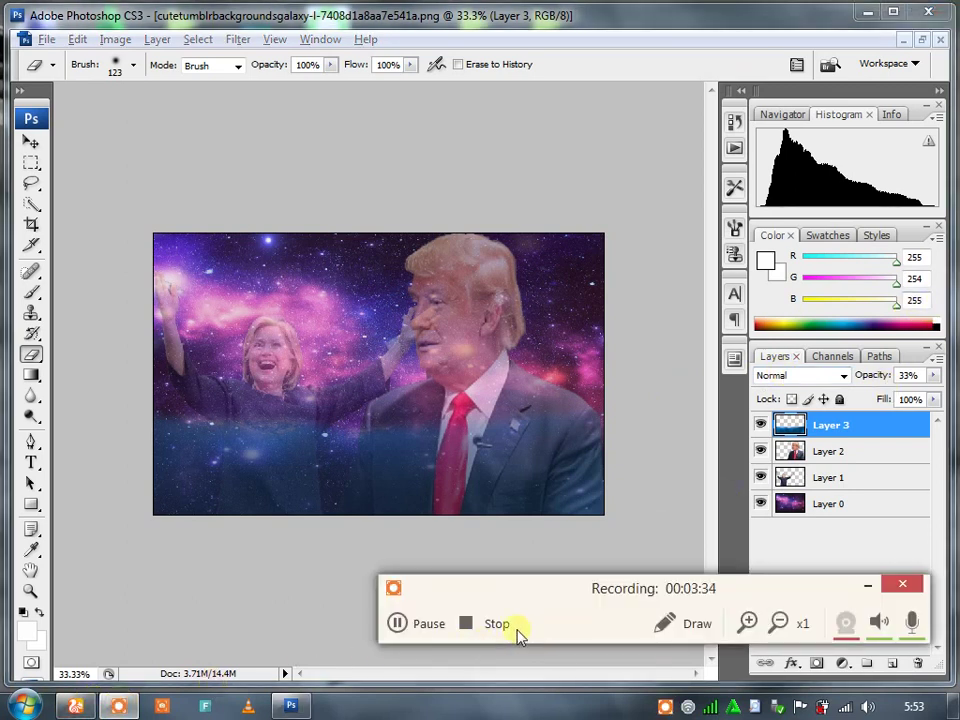